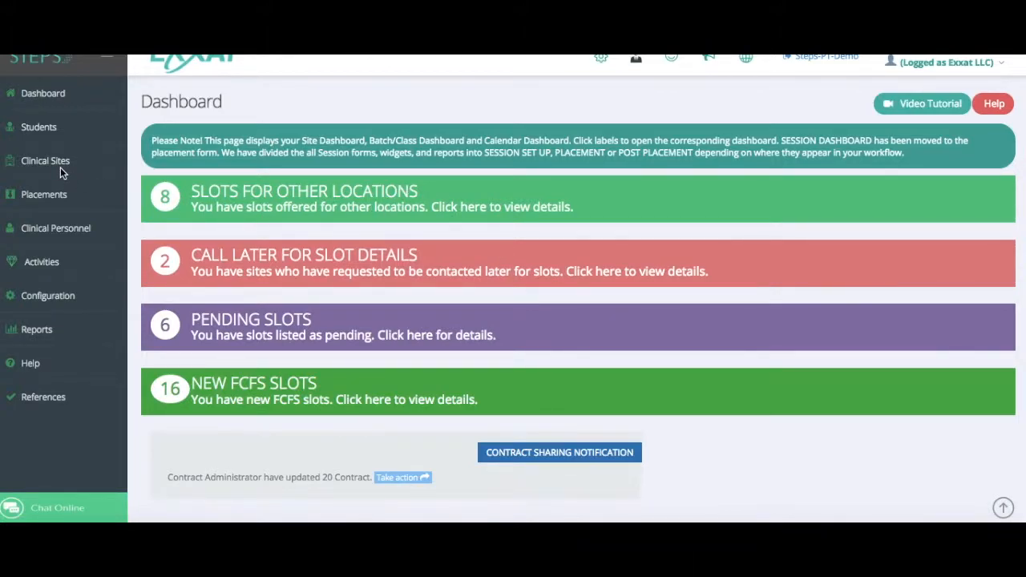
Open the clinical sites search list and view the details of the Apple Crest Nursing Center site
{"action": "mouse_move", "coordinate": [60, 169]}
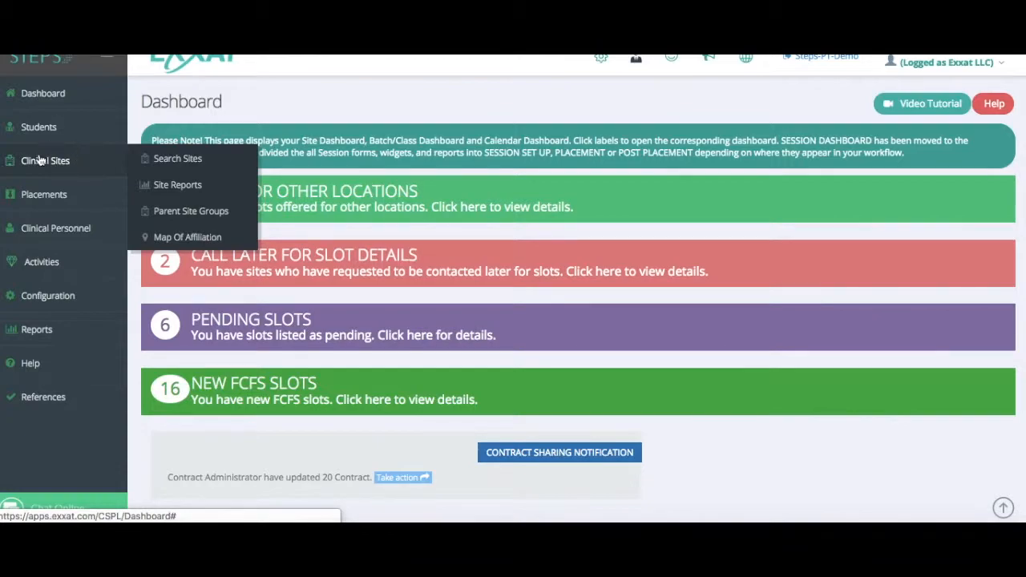
{"action": "left_click", "coordinate": [178, 159]}
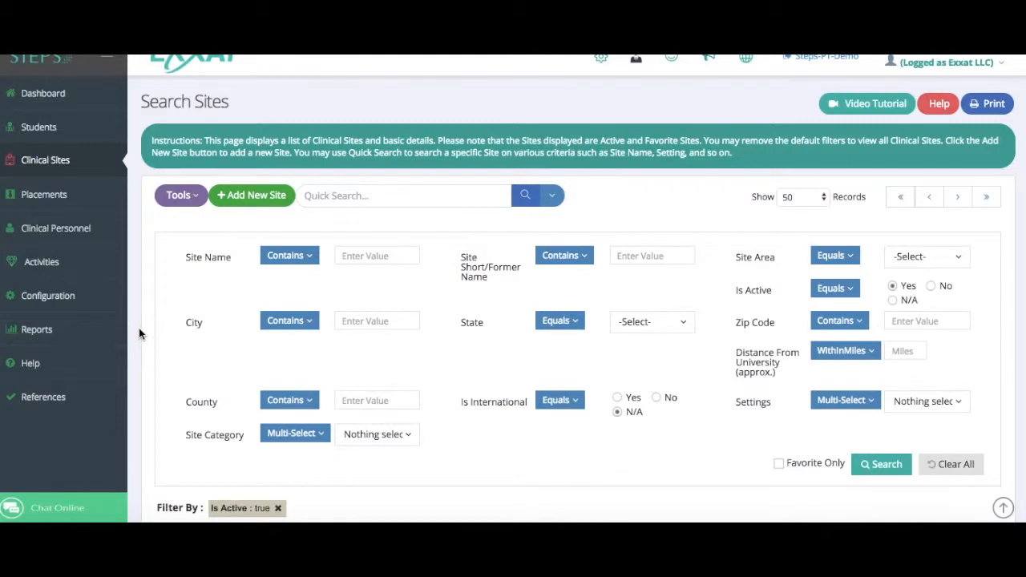
{"action": "scroll", "coordinate": [139, 329], "scroll_direction": "down", "scroll_amount": 1}
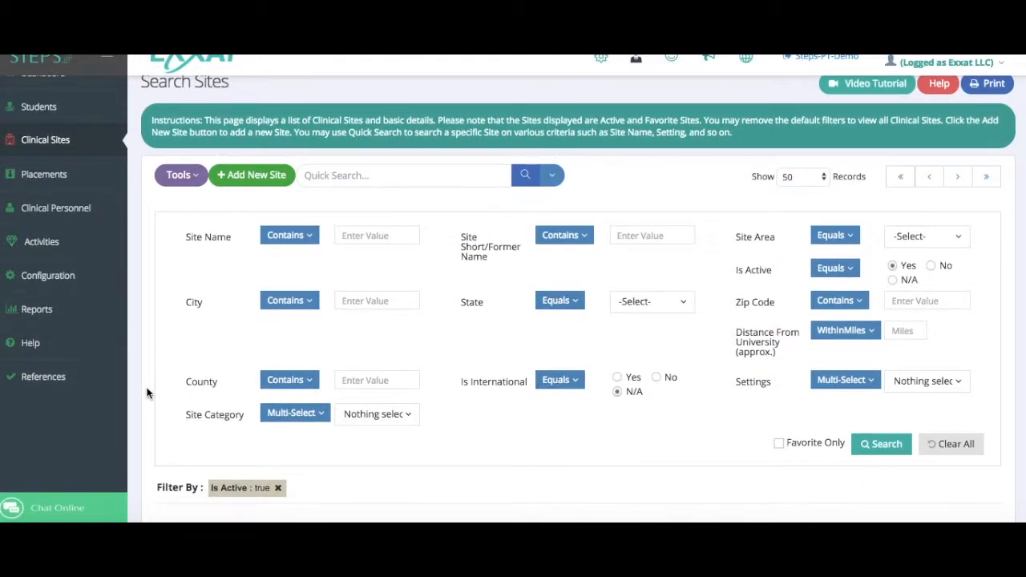
{"action": "scroll", "coordinate": [146, 393], "scroll_direction": "down", "scroll_amount": 1}
{"action": "scroll", "coordinate": [146, 393], "scroll_direction": "down", "scroll_amount": 1}
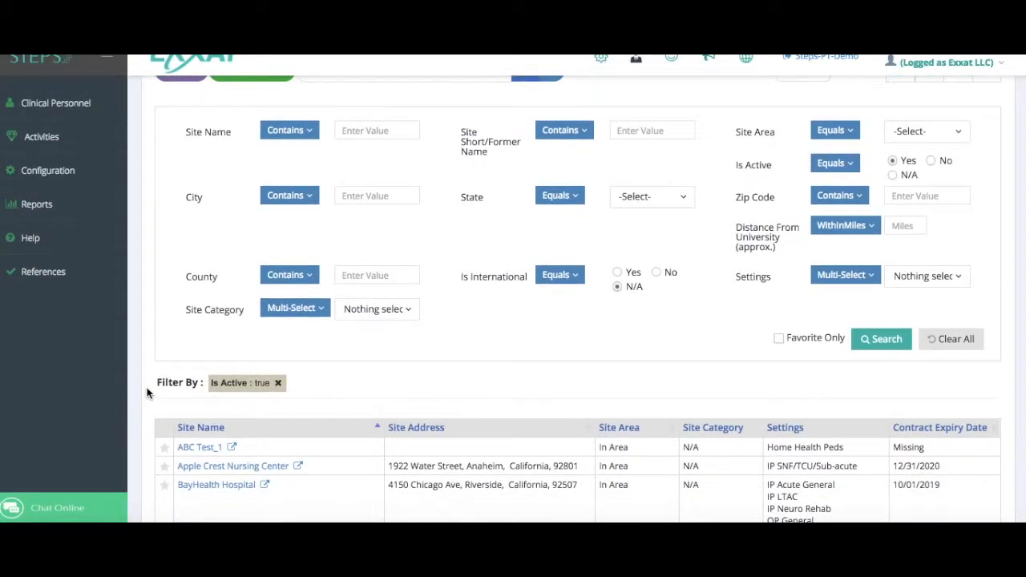
{"action": "scroll", "coordinate": [148, 397], "scroll_direction": "down", "scroll_amount": 3}
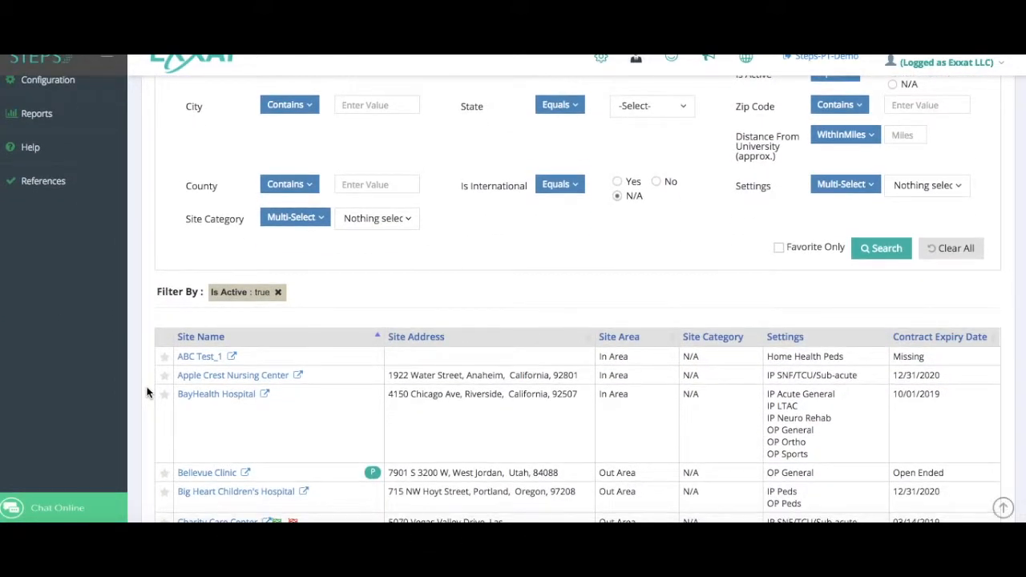
{"action": "scroll", "coordinate": [155, 415], "scroll_direction": "down", "scroll_amount": 1}
{"action": "left_click", "coordinate": [250, 298]}
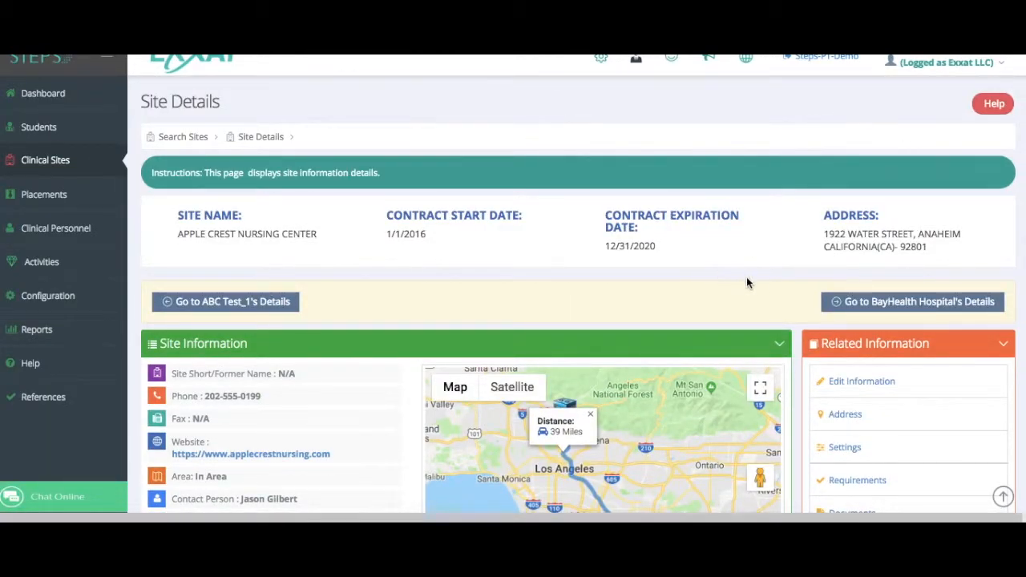
Open the Slots page from the related information of the Apple Crest Nursing Center site
{"action": "scroll", "coordinate": [793, 311], "scroll_direction": "down", "scroll_amount": 1}
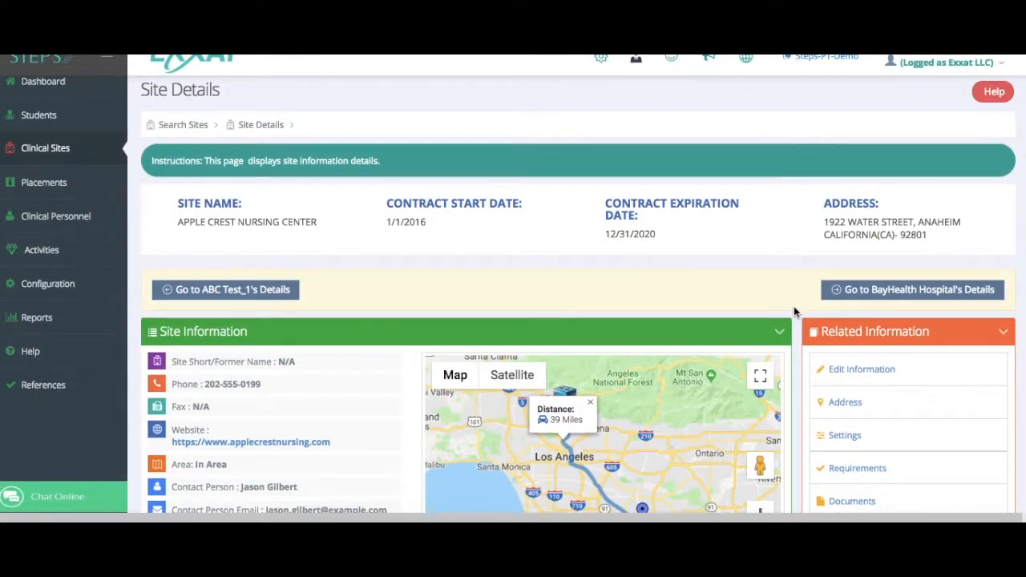
{"action": "scroll", "coordinate": [794, 307], "scroll_direction": "down", "scroll_amount": 2}
{"action": "scroll", "coordinate": [793, 308], "scroll_direction": "down", "scroll_amount": 1}
{"action": "scroll", "coordinate": [793, 312], "scroll_direction": "down", "scroll_amount": 4}
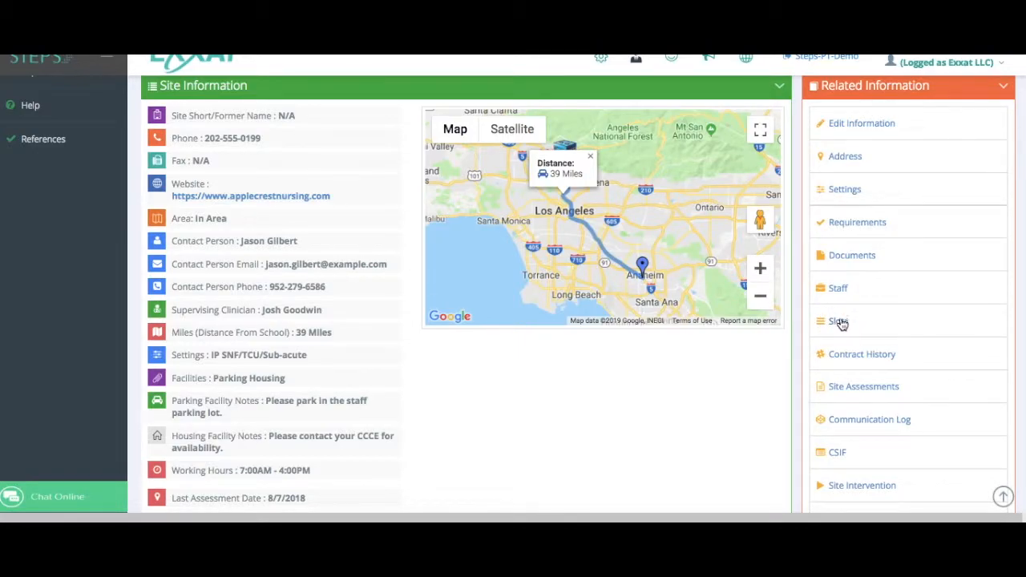
{"action": "left_click", "coordinate": [839, 322]}
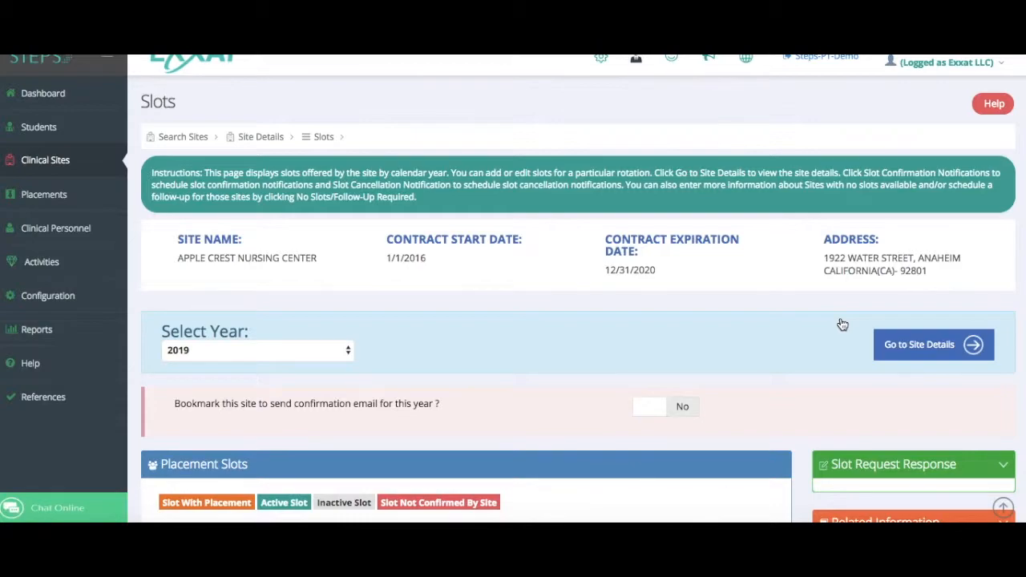
Examine the selectable years and the 2019 placement slots offered by the site for each session
{"action": "scroll", "coordinate": [153, 294], "scroll_direction": "down", "scroll_amount": 1}
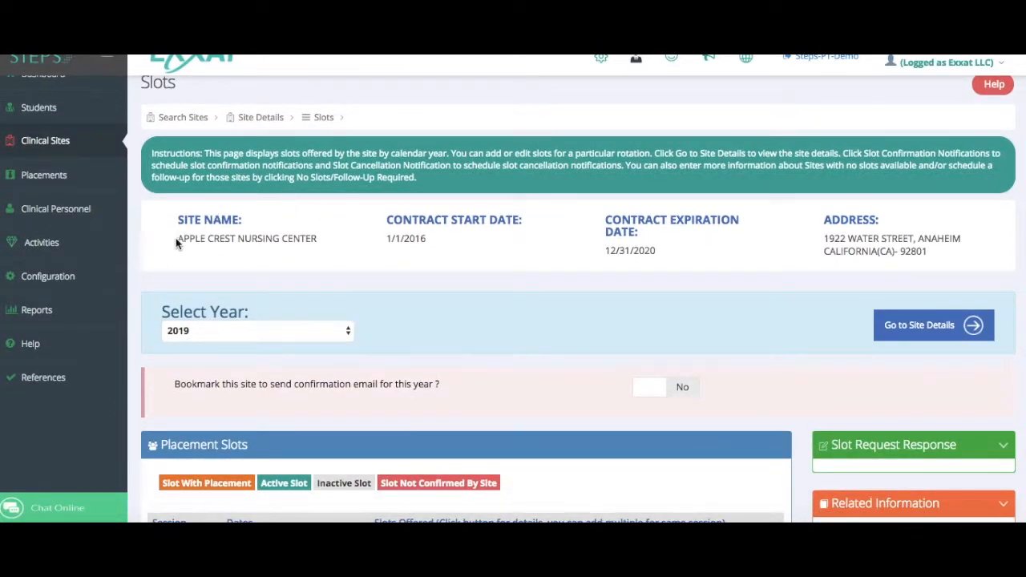
{"action": "scroll", "coordinate": [140, 262], "scroll_direction": "down", "scroll_amount": 1}
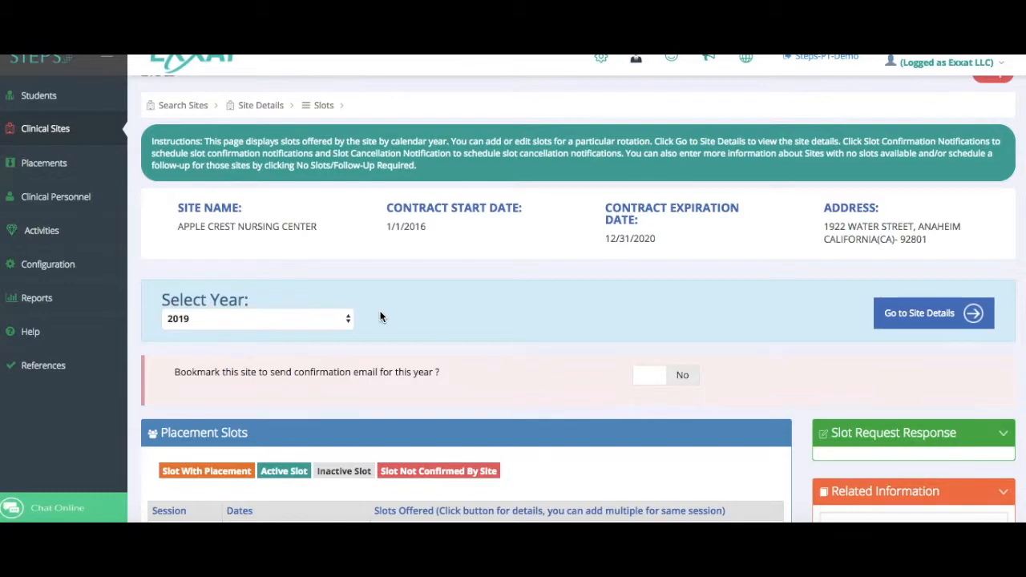
{"action": "left_click", "coordinate": [343, 318]}
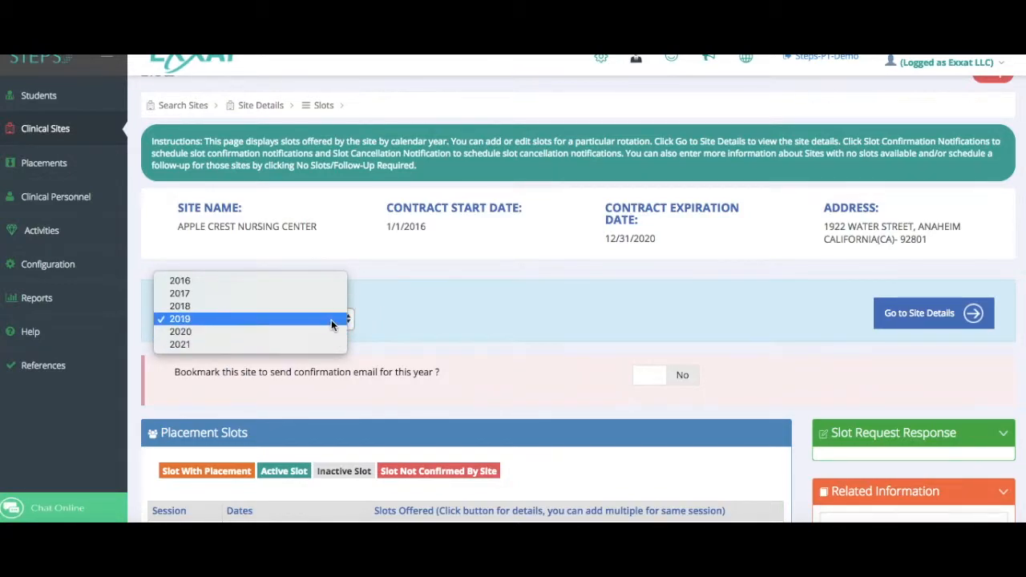
{"action": "left_click", "coordinate": [146, 273]}
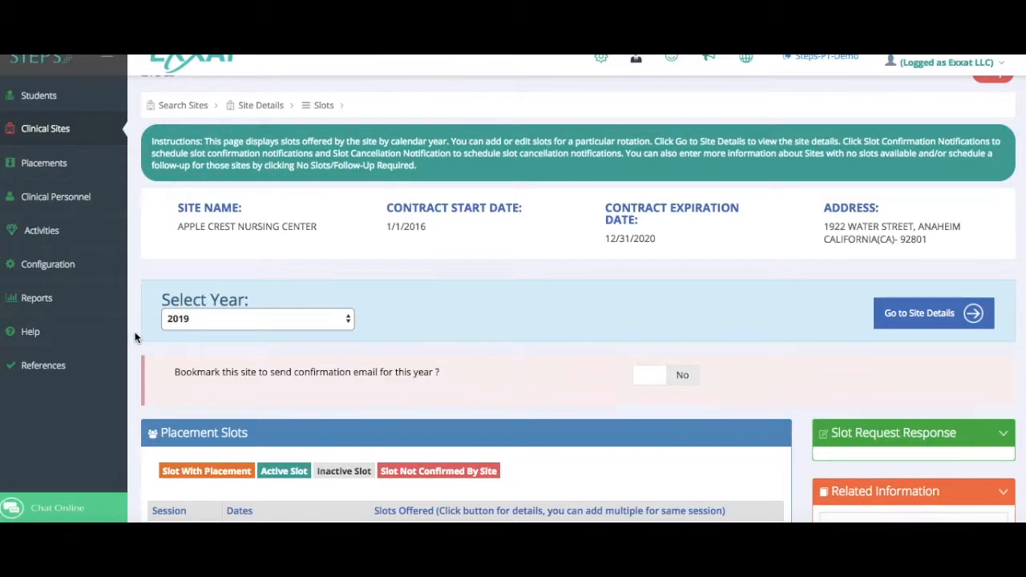
{"action": "scroll", "coordinate": [141, 341], "scroll_direction": "down", "scroll_amount": 1}
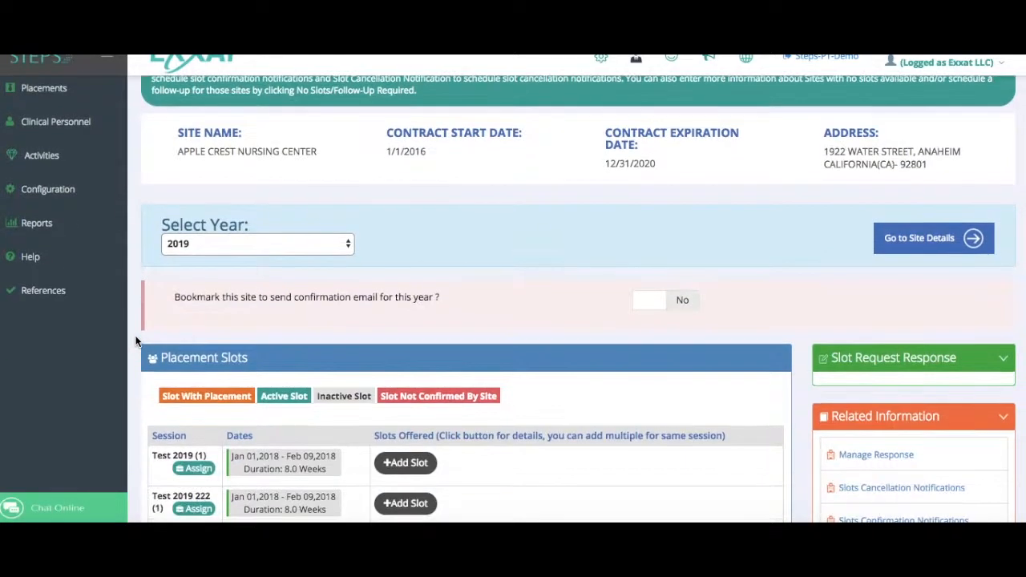
{"action": "scroll", "coordinate": [136, 341], "scroll_direction": "down", "scroll_amount": 1}
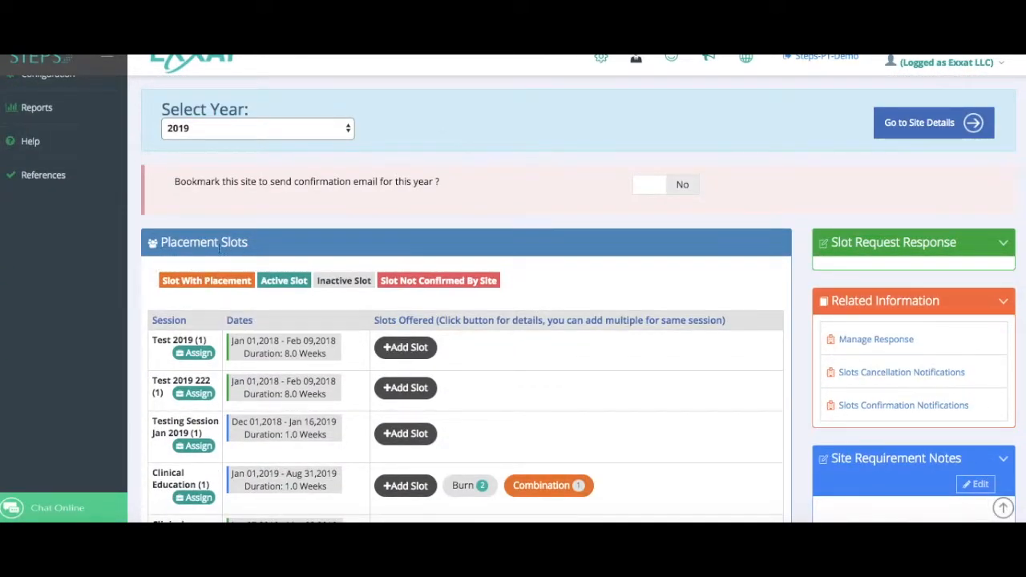
{"action": "scroll", "coordinate": [139, 377], "scroll_direction": "down", "scroll_amount": 1}
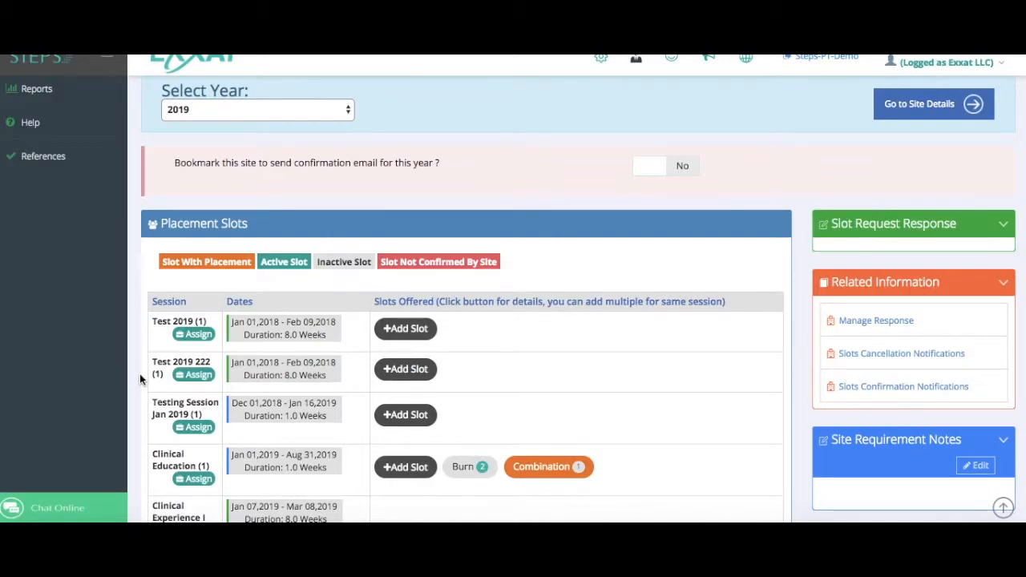
{"action": "scroll", "coordinate": [140, 368], "scroll_direction": "down", "scroll_amount": 1}
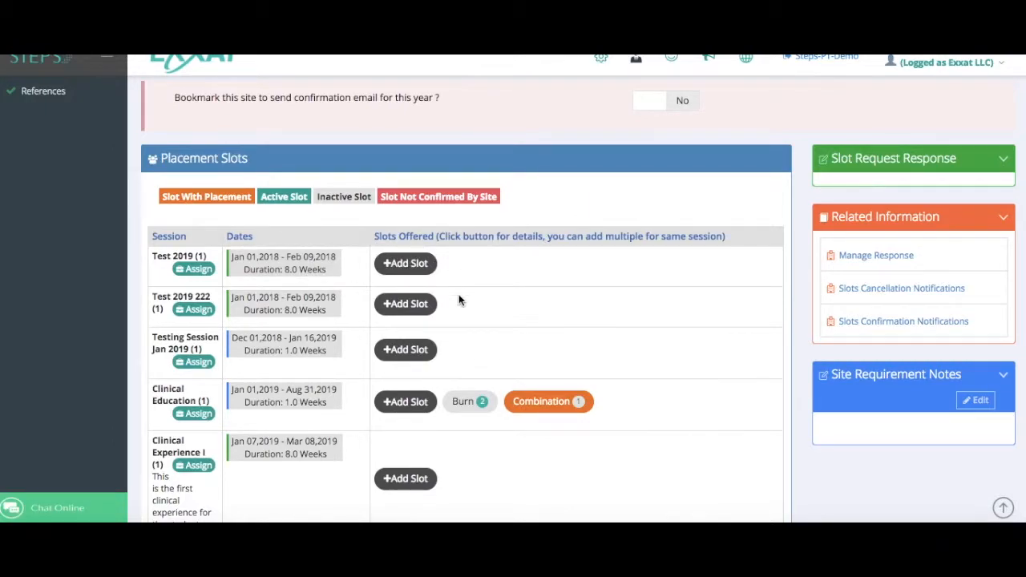
Add a slot to the Test 2019 (1) session with the Combination setting and 1 student
{"action": "left_click", "coordinate": [407, 266]}
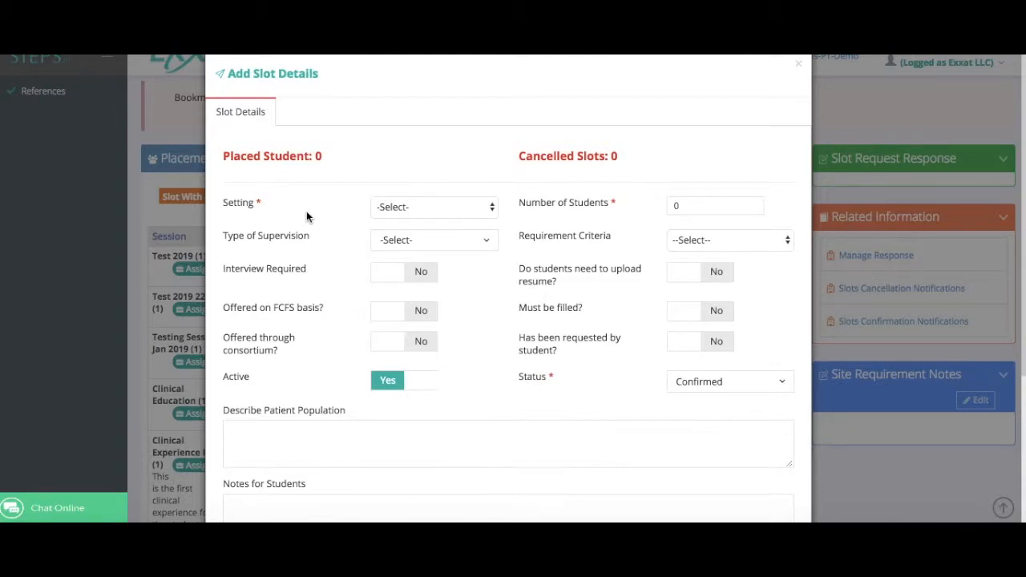
{"action": "left_click", "coordinate": [462, 209]}
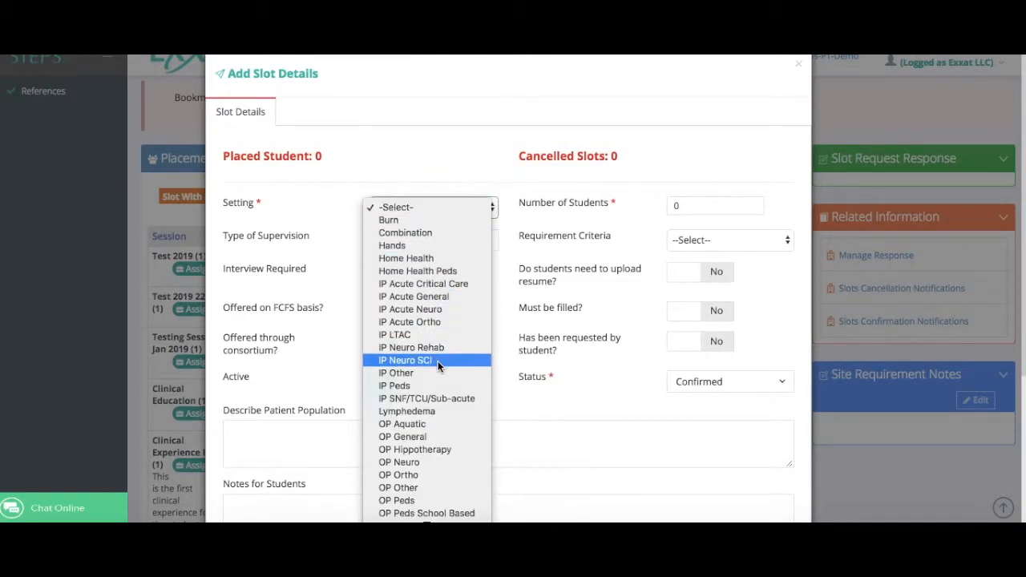
{"action": "left_click", "coordinate": [435, 234]}
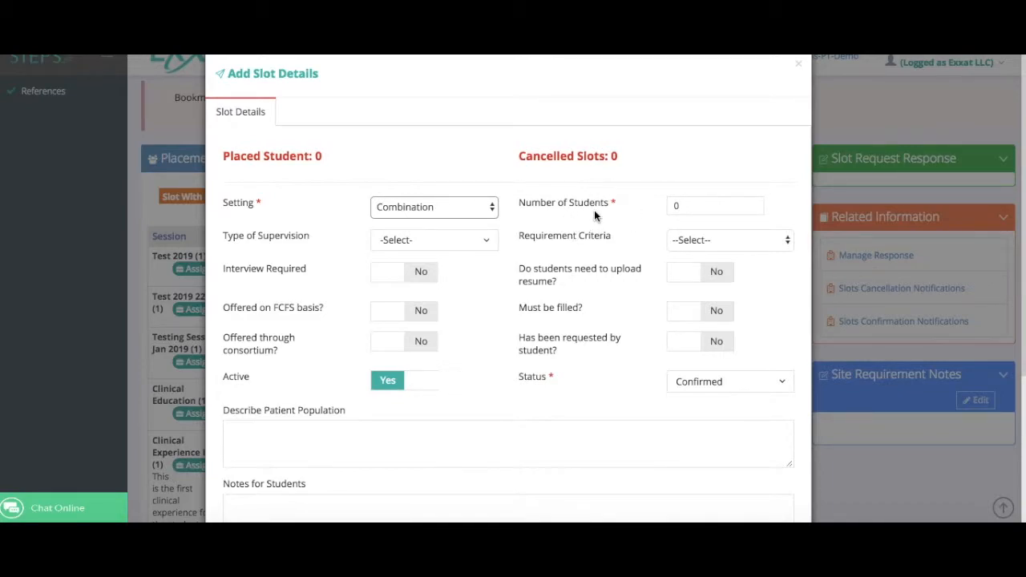
{"action": "left_click", "coordinate": [710, 206]}
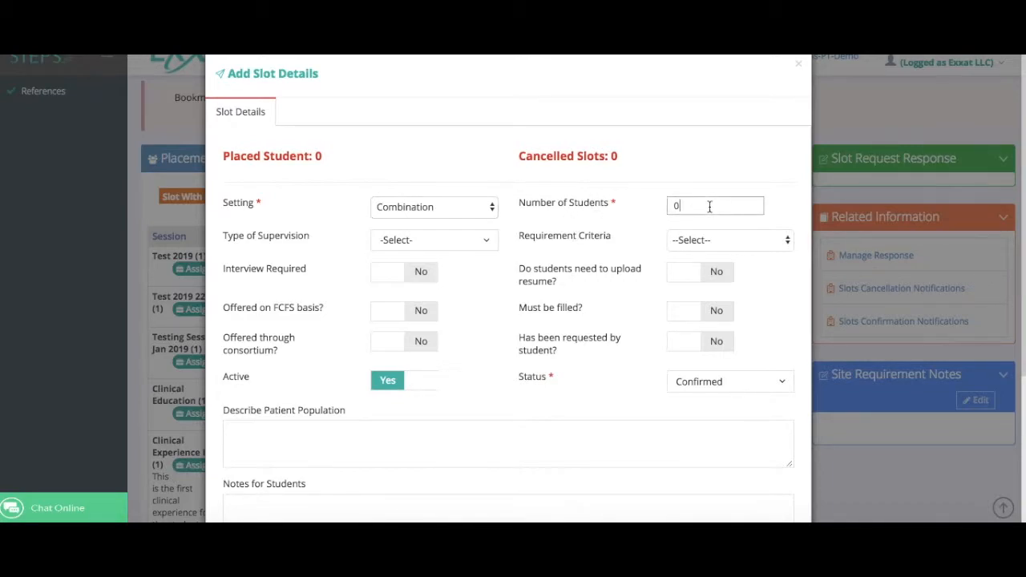
{"action": "key", "text": "BackSpace"}
{"action": "type", "text": "1"}
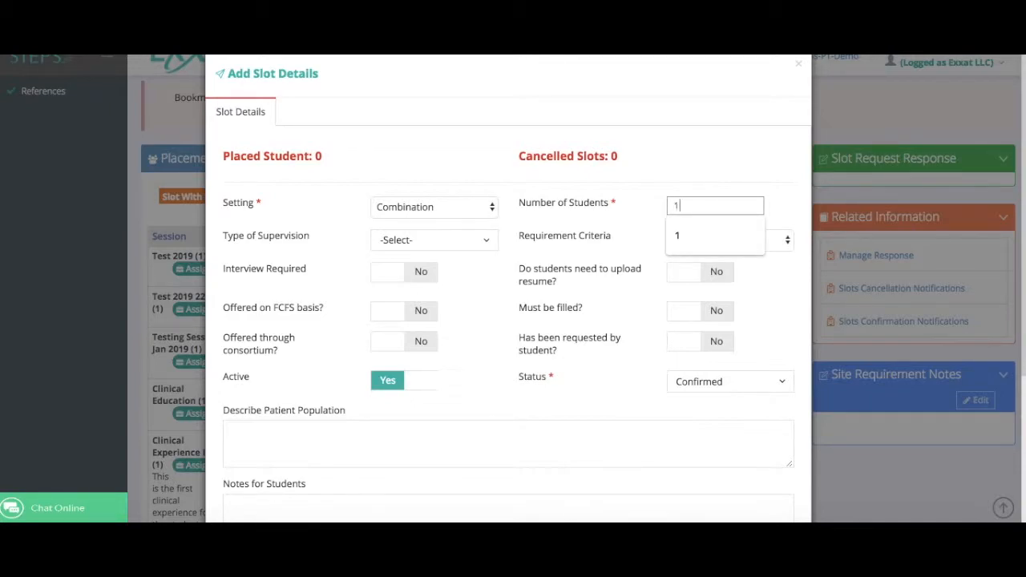
{"action": "left_click", "coordinate": [620, 195]}
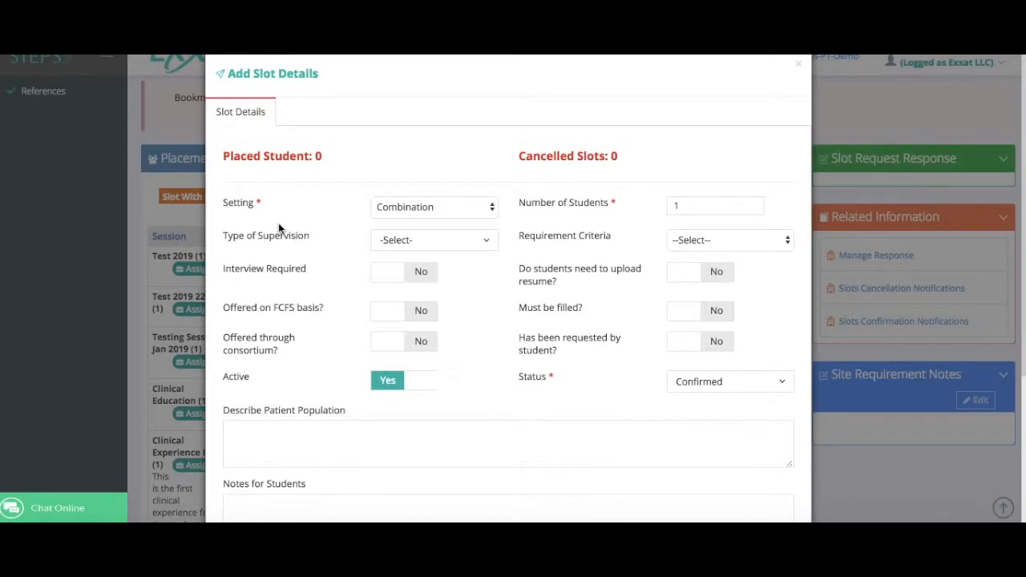
Set the slot's type of supervision to 1 student - 1 CI and view the requirement criteria options
{"action": "left_click", "coordinate": [485, 242]}
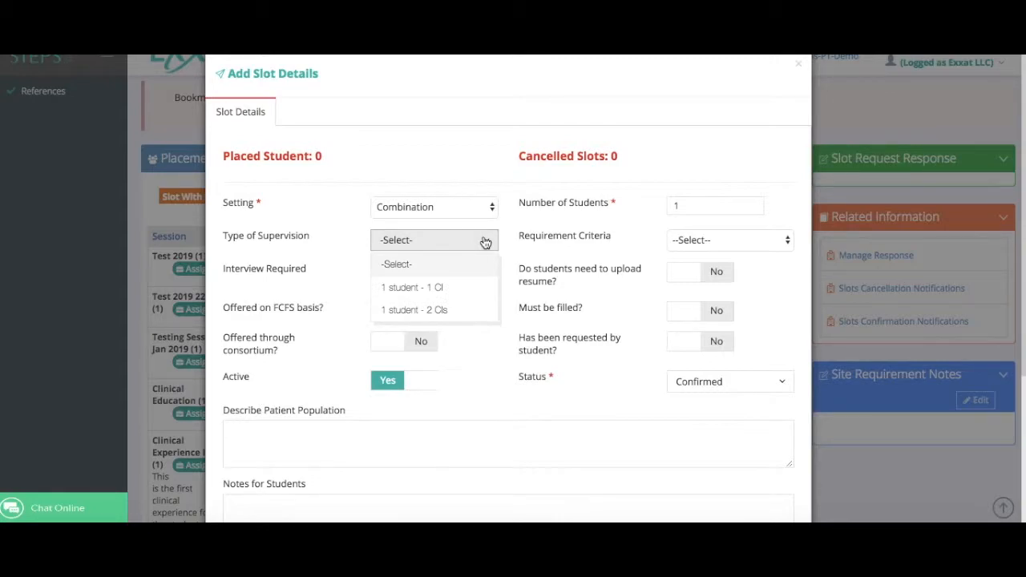
{"action": "left_click", "coordinate": [475, 289]}
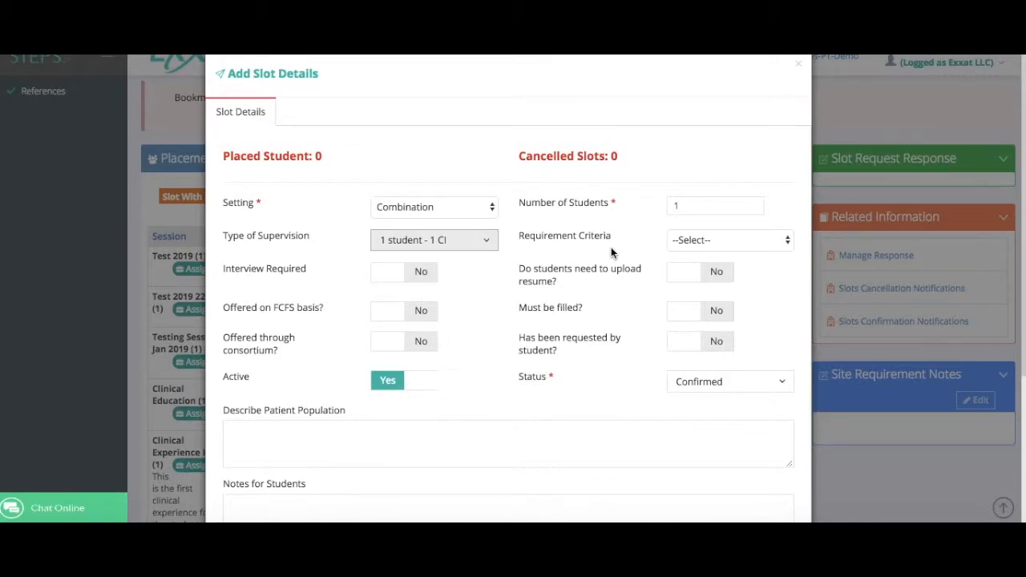
{"action": "left_click", "coordinate": [768, 241]}
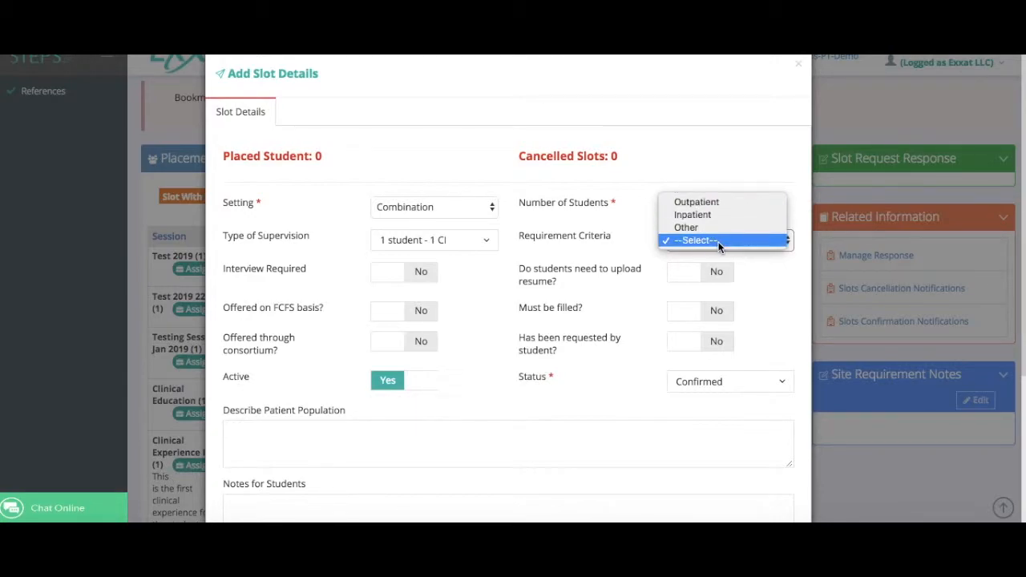
{"action": "left_click", "coordinate": [570, 246]}
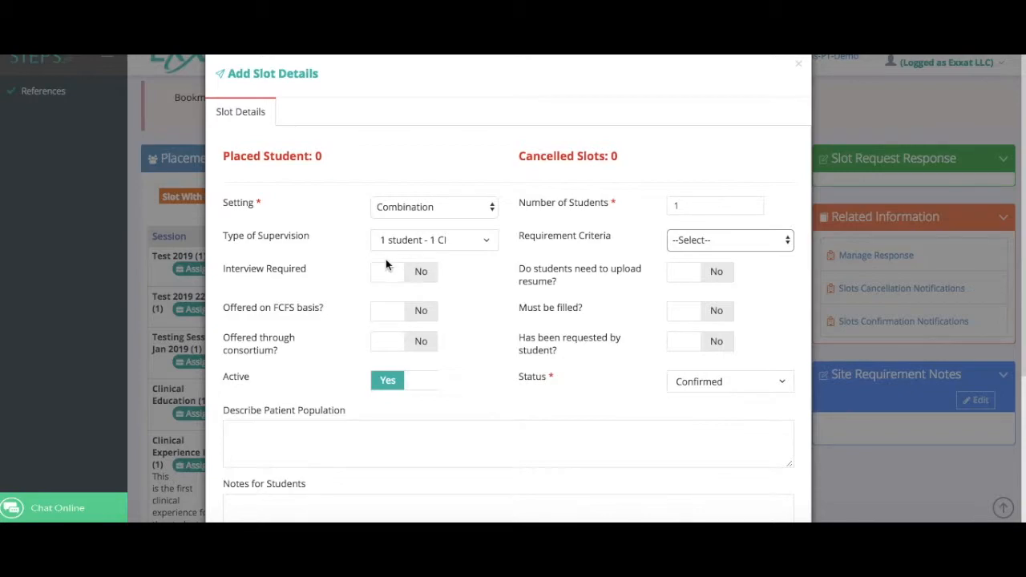
Mark the slot as interview required, no resume upload, offered on FCFS basis, must be filled, and not requested by a student
{"action": "left_click", "coordinate": [430, 276]}
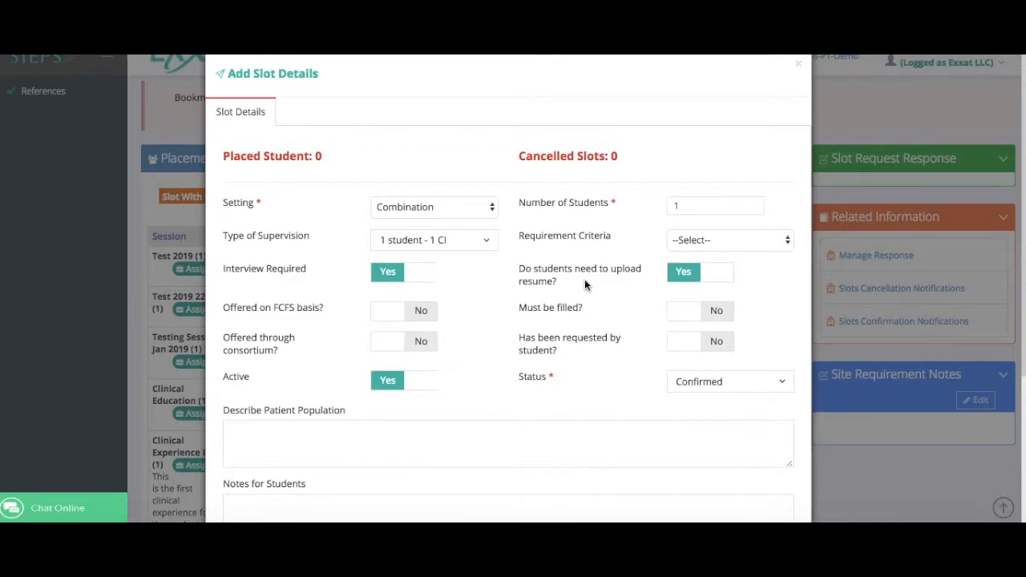
{"action": "left_click", "coordinate": [712, 279]}
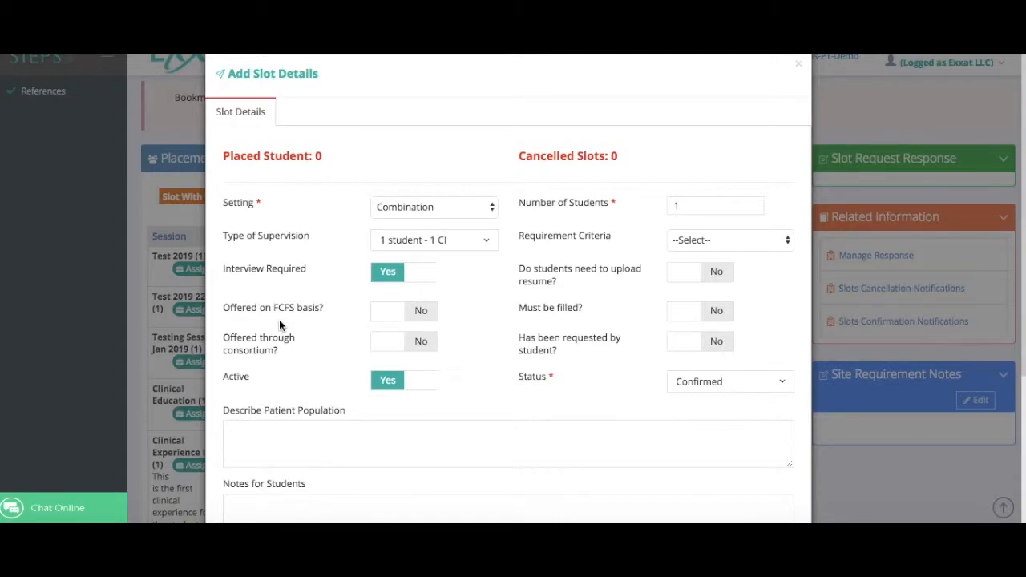
{"action": "left_click", "coordinate": [426, 316]}
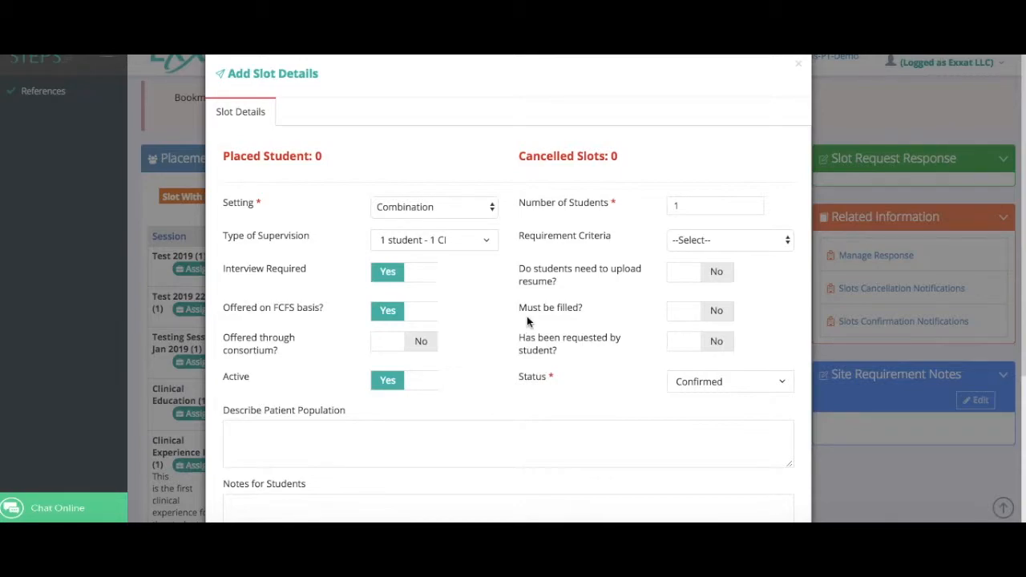
{"action": "left_click", "coordinate": [722, 320]}
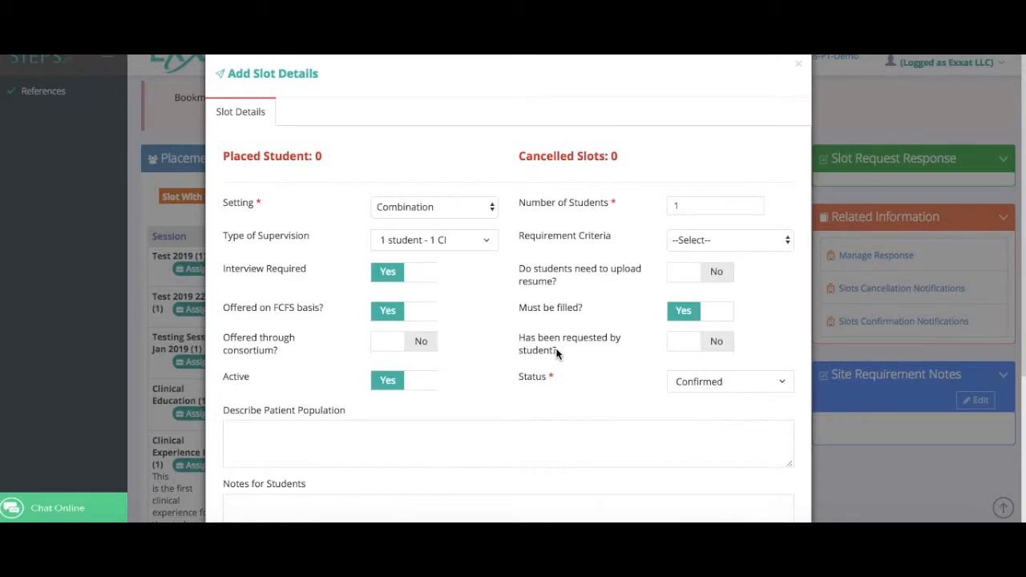
{"action": "left_click", "coordinate": [717, 343]}
{"action": "left_click", "coordinate": [717, 343]}
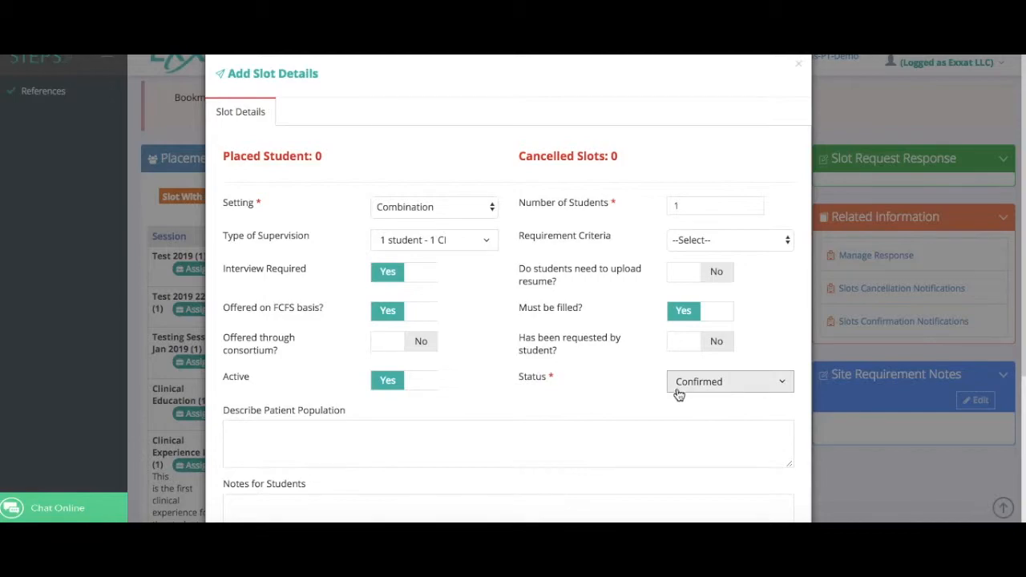
View the status options available for the slot and close the list without choosing another status
{"action": "left_click", "coordinate": [773, 387]}
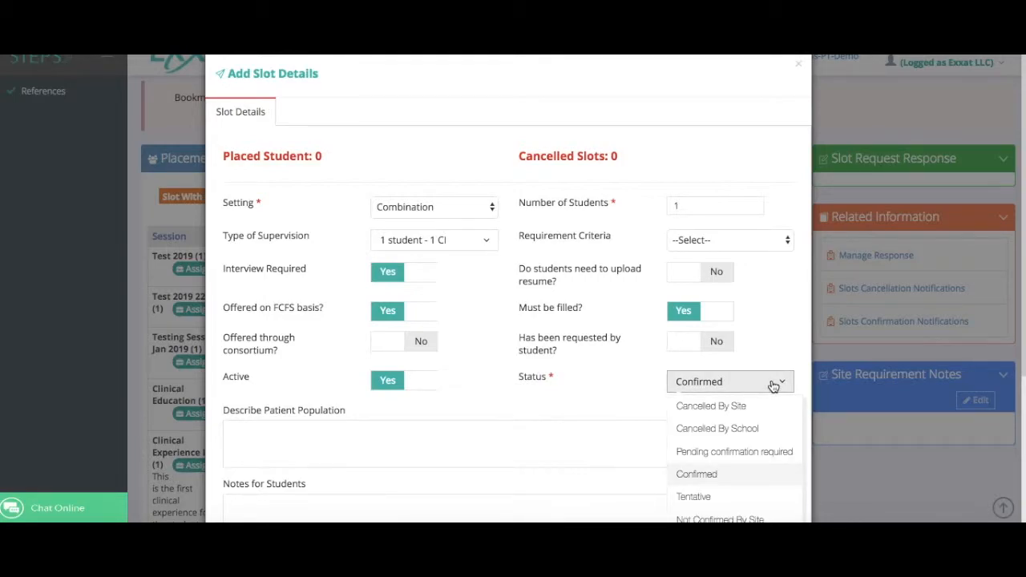
{"action": "scroll", "coordinate": [772, 386], "scroll_direction": "down", "scroll_amount": 2}
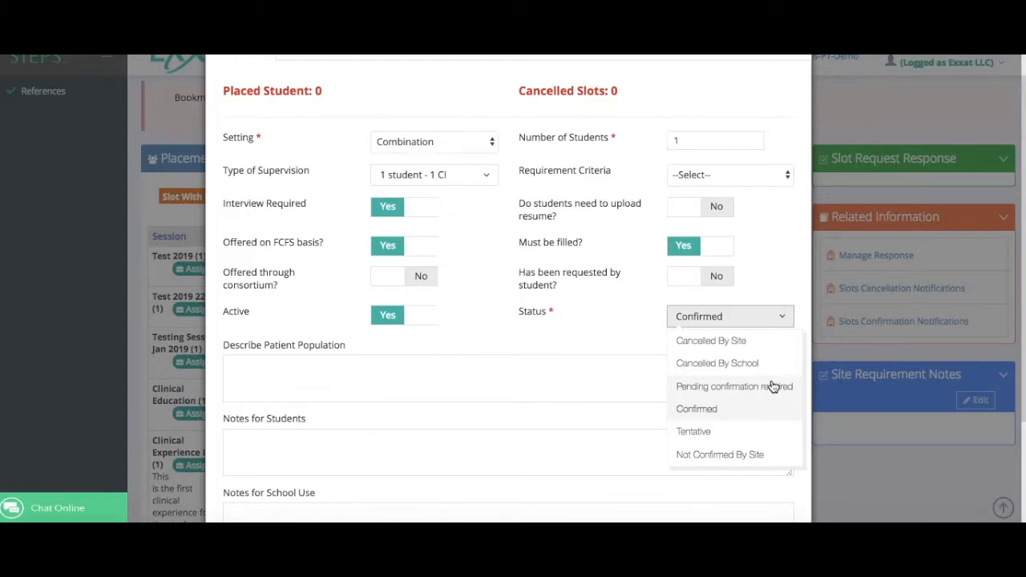
{"action": "left_click", "coordinate": [606, 339]}
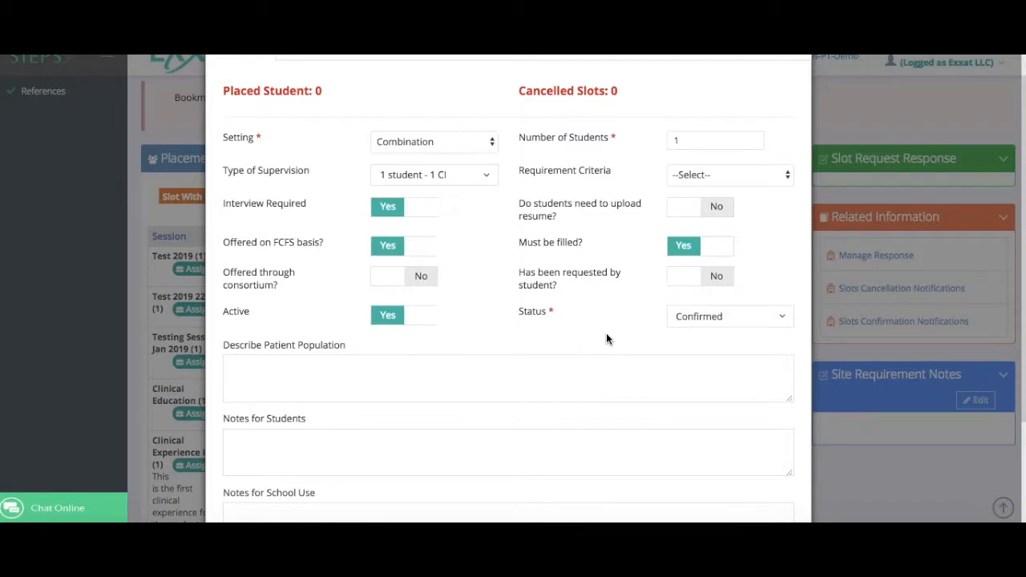
Save the new slot with the patient population and notes left blank, and check who is placed in the Clinical Education (1) Combination slot
{"action": "scroll", "coordinate": [307, 377], "scroll_direction": "down", "scroll_amount": 1}
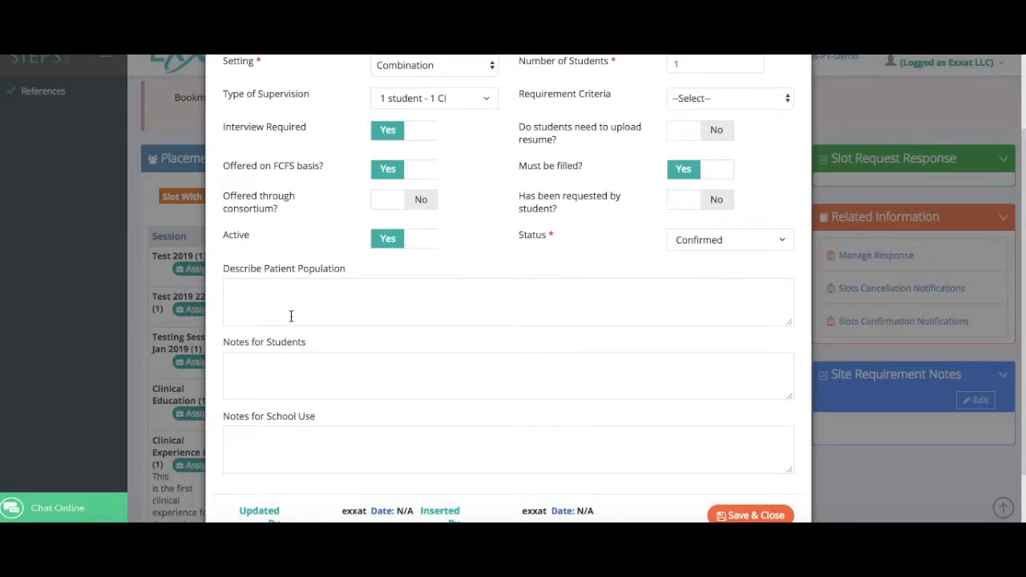
{"action": "left_click", "coordinate": [283, 383]}
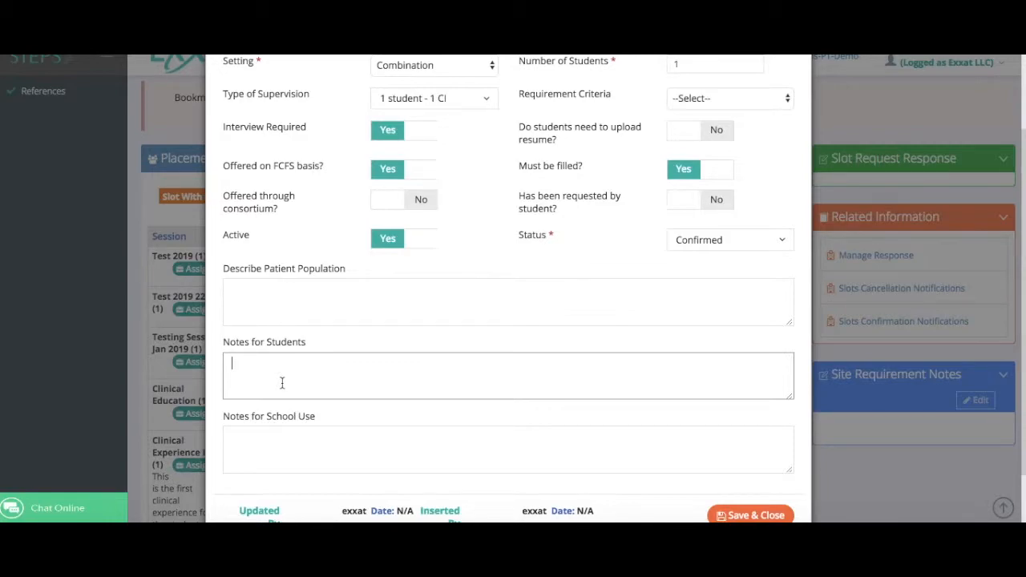
{"action": "scroll", "coordinate": [281, 384], "scroll_direction": "down", "scroll_amount": 1}
{"action": "left_click", "coordinate": [280, 423]}
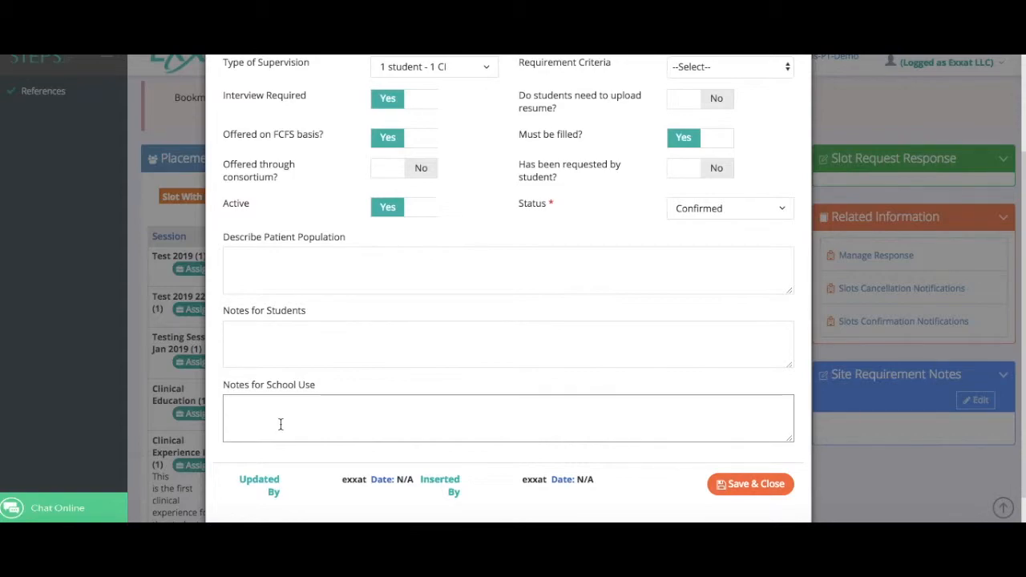
{"action": "scroll", "coordinate": [280, 424], "scroll_direction": "down", "scroll_amount": 1}
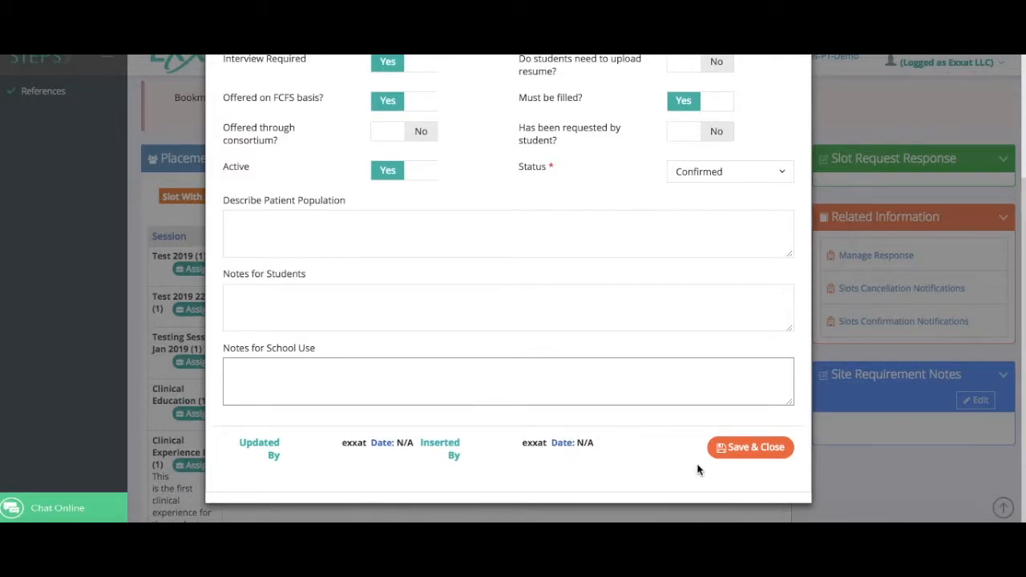
{"action": "left_click", "coordinate": [739, 449]}
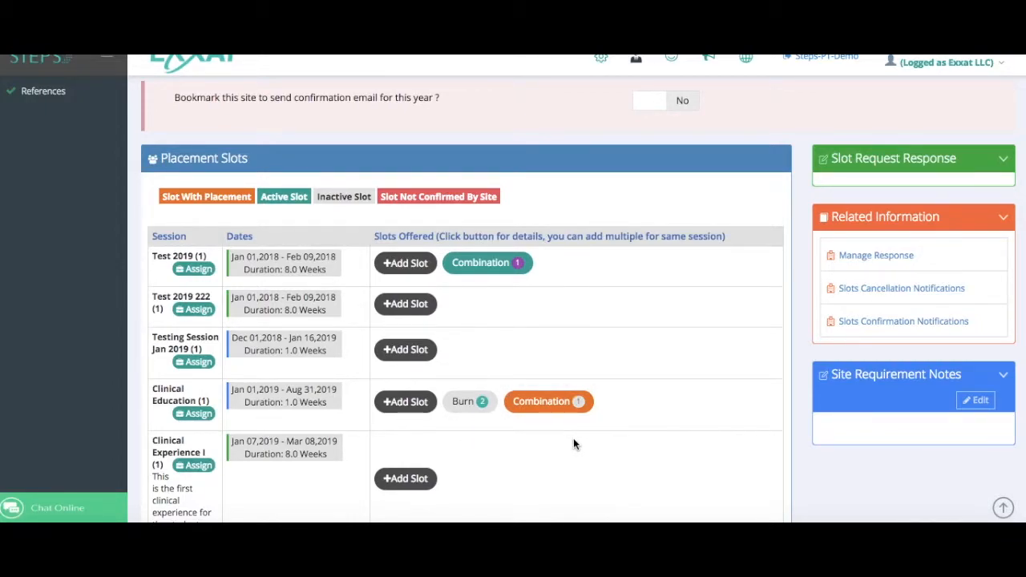
{"action": "mouse_move", "coordinate": [549, 405]}
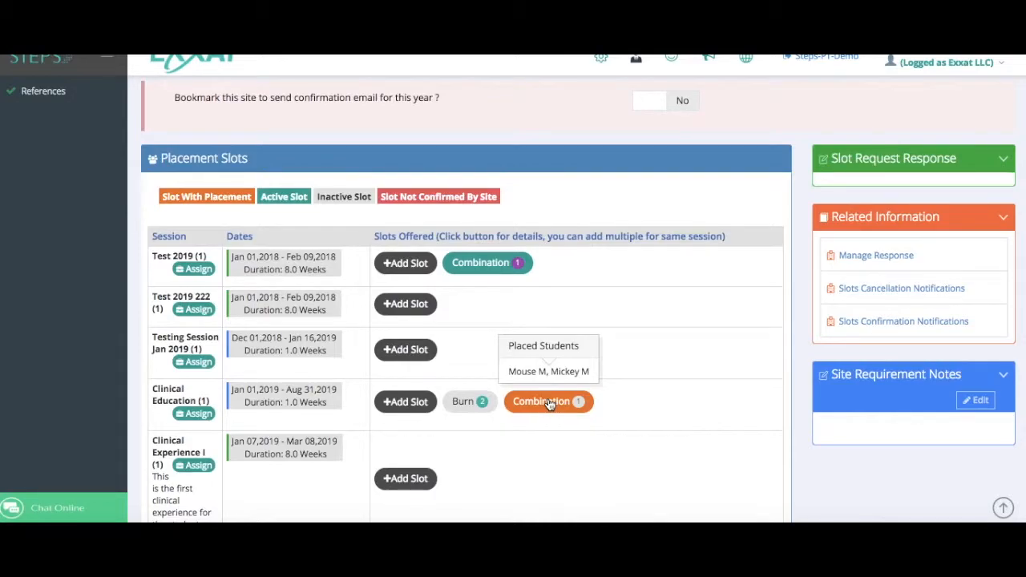